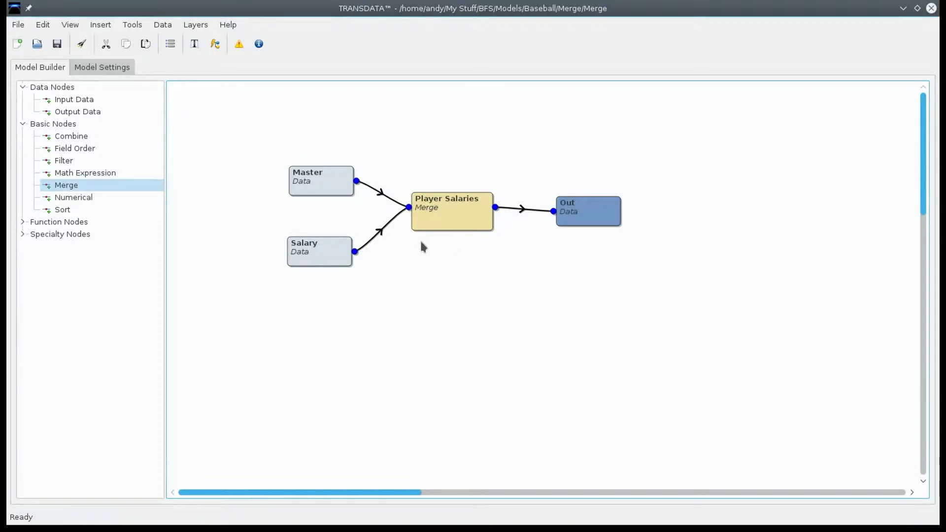
# Step: Review the input records of the Master node and the Salary node, including the Salary playerID column
pyautogui.doubleClick(312, 189)
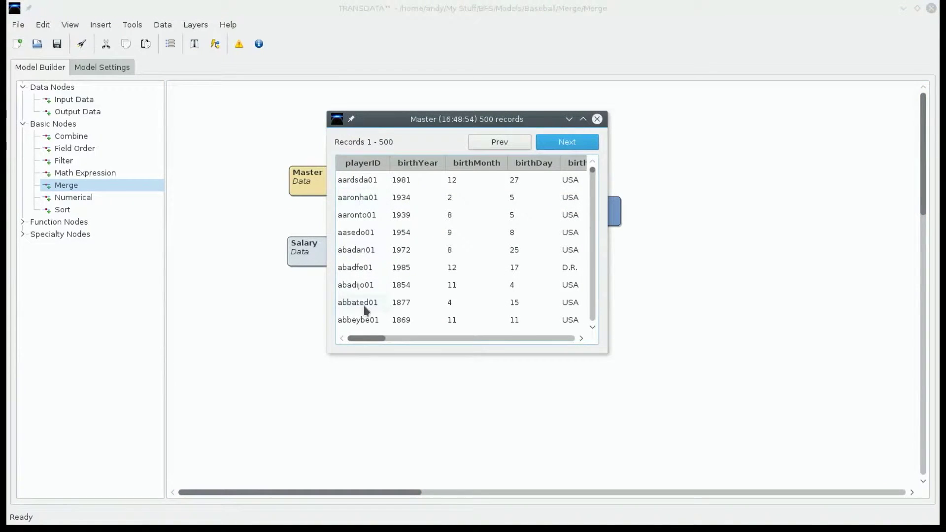
pyautogui.moveTo(363, 336); pyautogui.dragTo(426, 336)
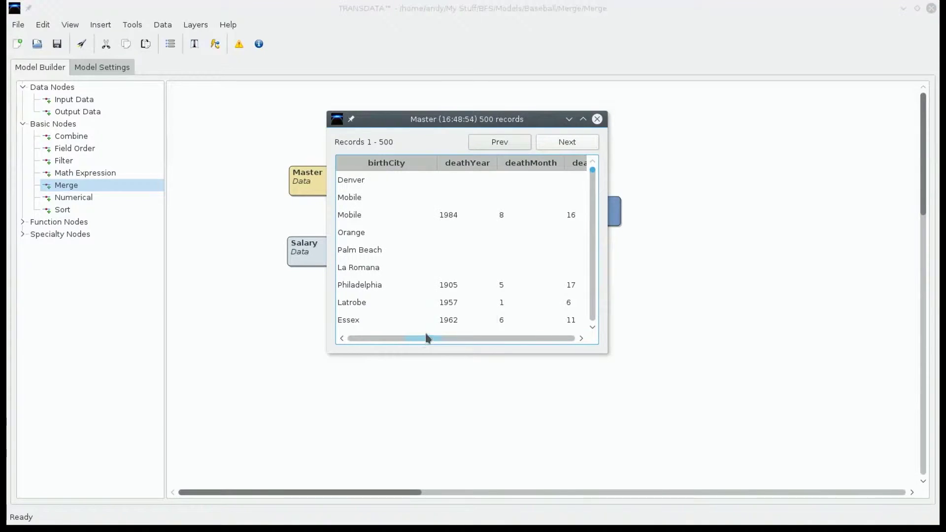
pyautogui.click(597, 120)
pyautogui.doubleClick(301, 253)
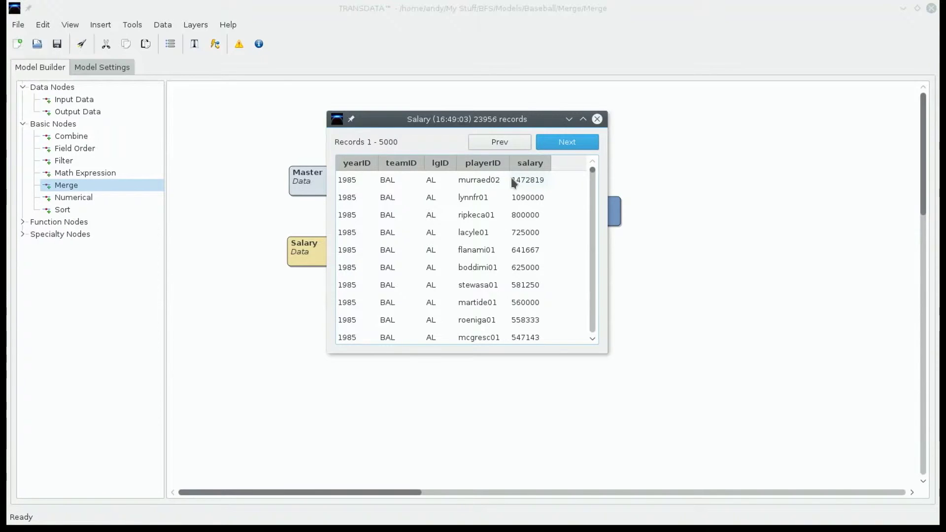
pyautogui.click(487, 166)
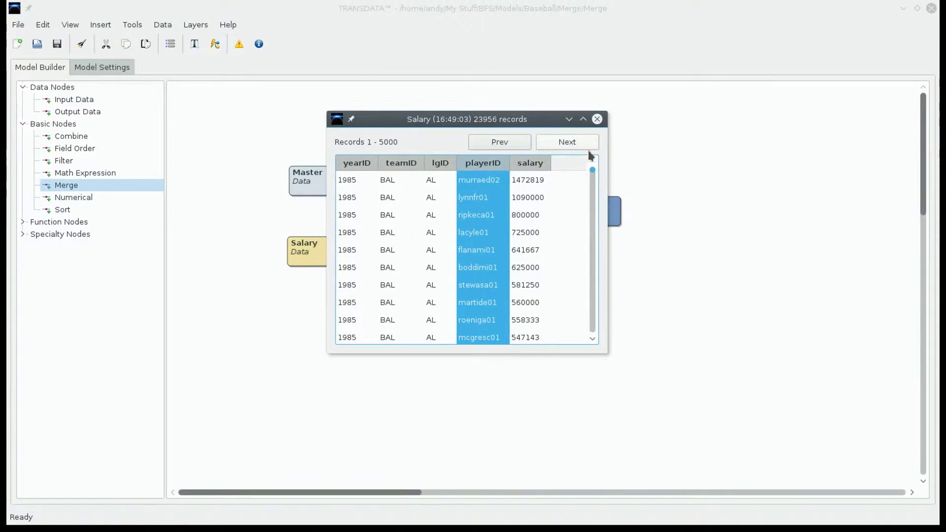
pyautogui.click(597, 120)
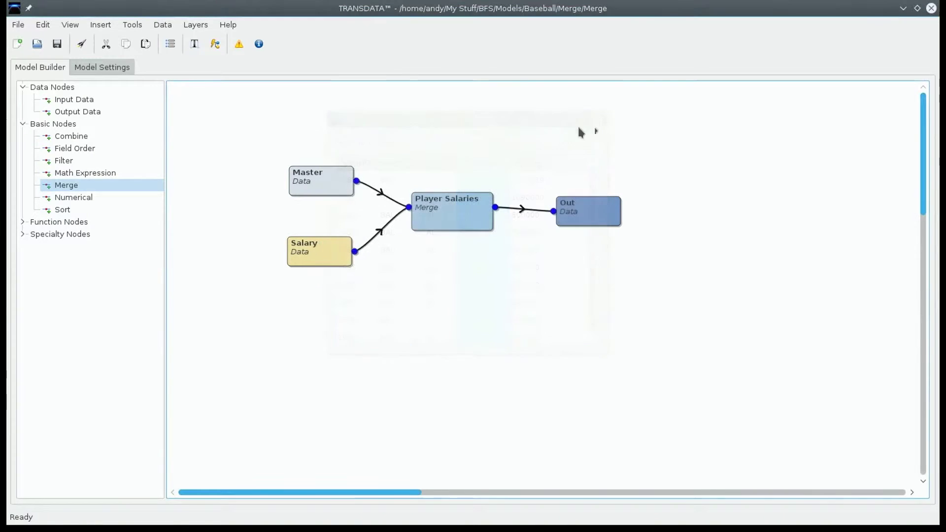
# Step: In the Player Salaries merge node, set playerID as the field to merge for both Master and Salary
pyautogui.doubleClick(439, 229)
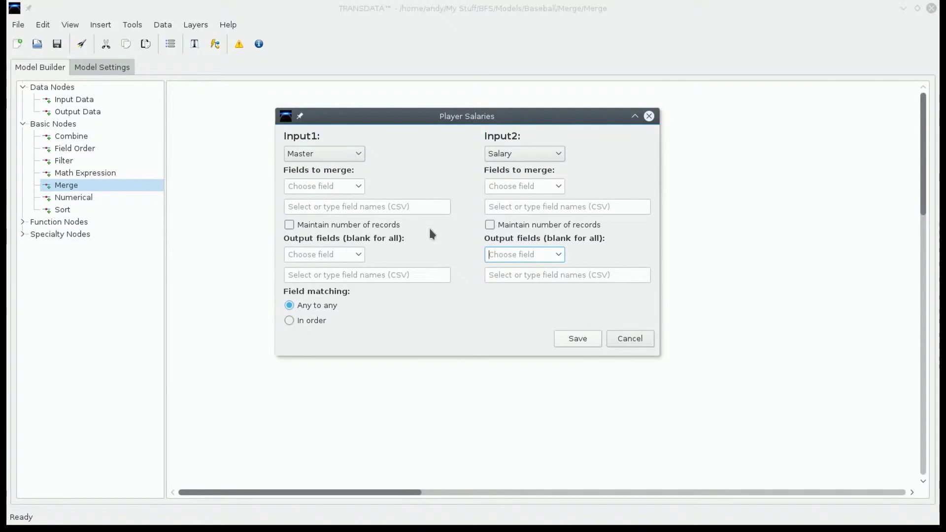
pyautogui.click(329, 185)
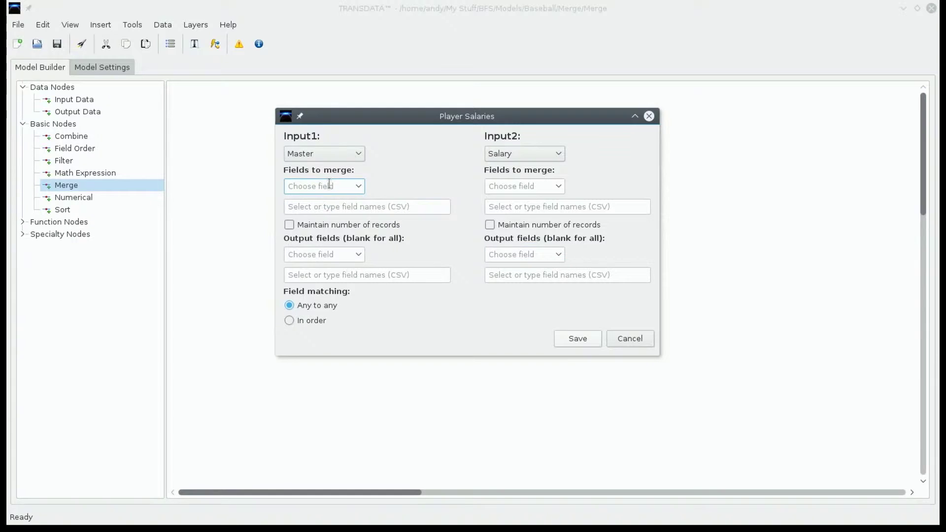
pyautogui.write('playerID')
pyautogui.press('Return')
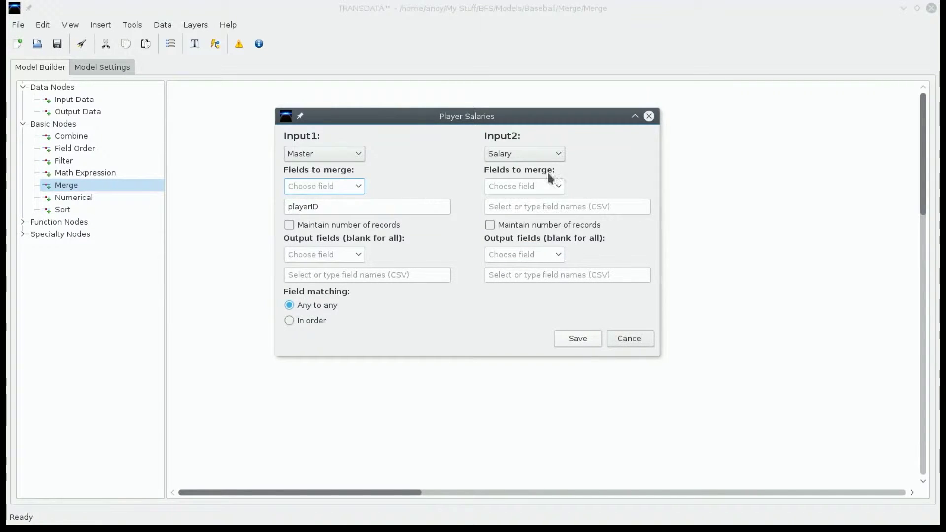
pyautogui.click(535, 186)
pyautogui.write('playerID')
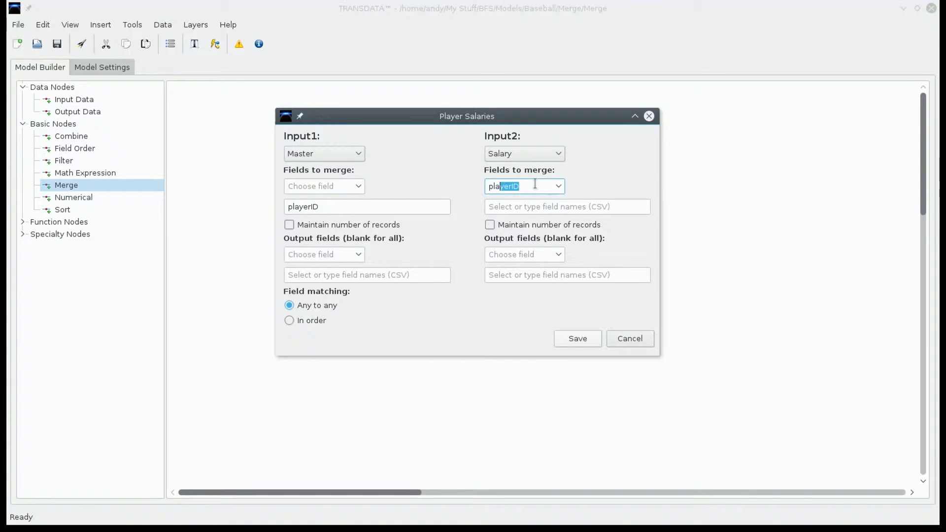
pyautogui.press('Return')
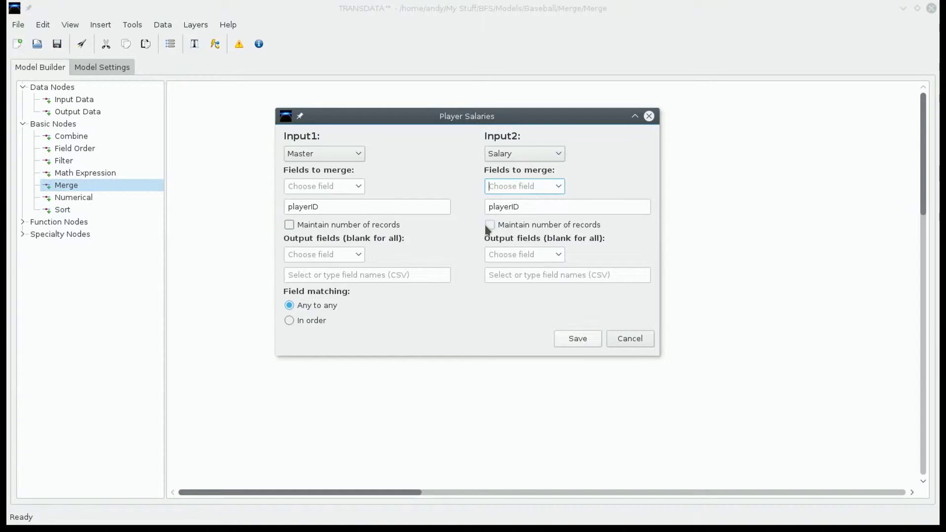
# Step: Enable maintaining the number of records for the Master input and save the merge node settings
pyautogui.click(366, 226)
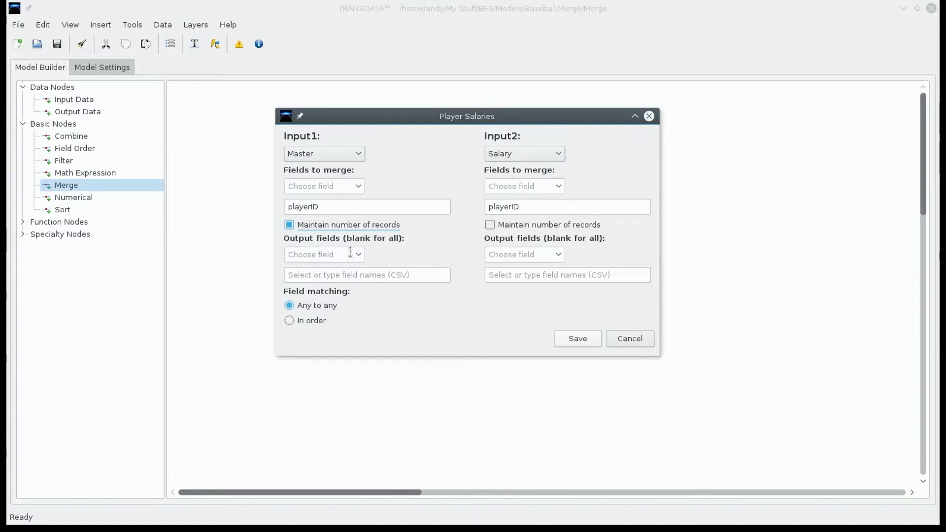
pyautogui.click(360, 227)
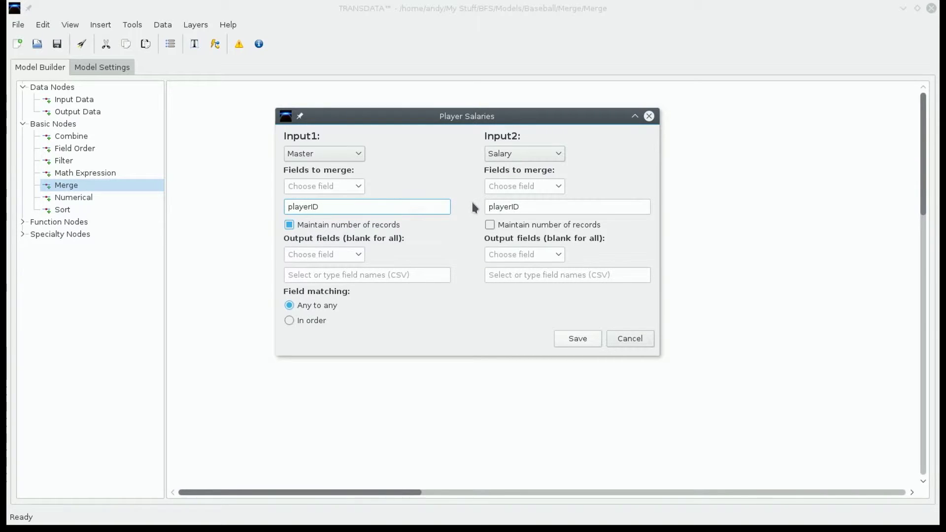
pyautogui.click(591, 339)
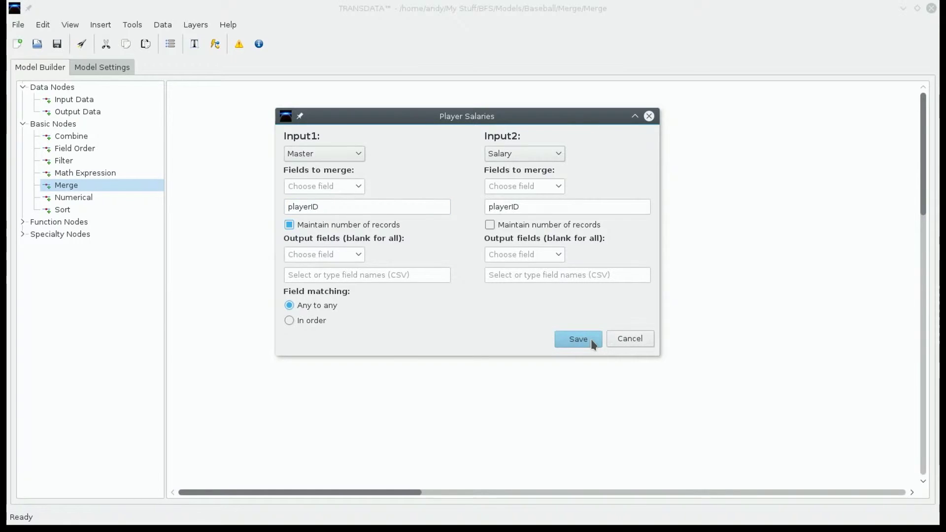
pyautogui.click(590, 339)
# Step: Launch the model and check the record counts of the Master, Salary and Out nodes
pyautogui.click(82, 44)
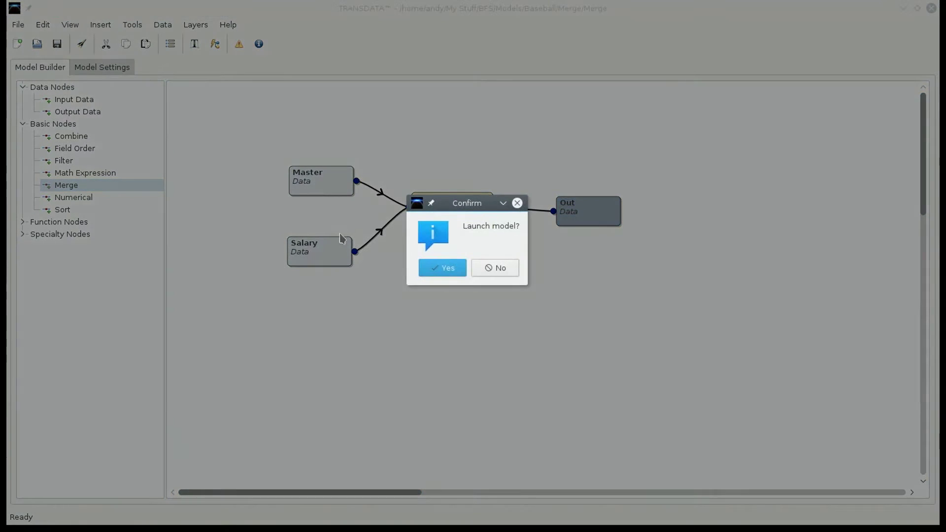
pyautogui.click(424, 266)
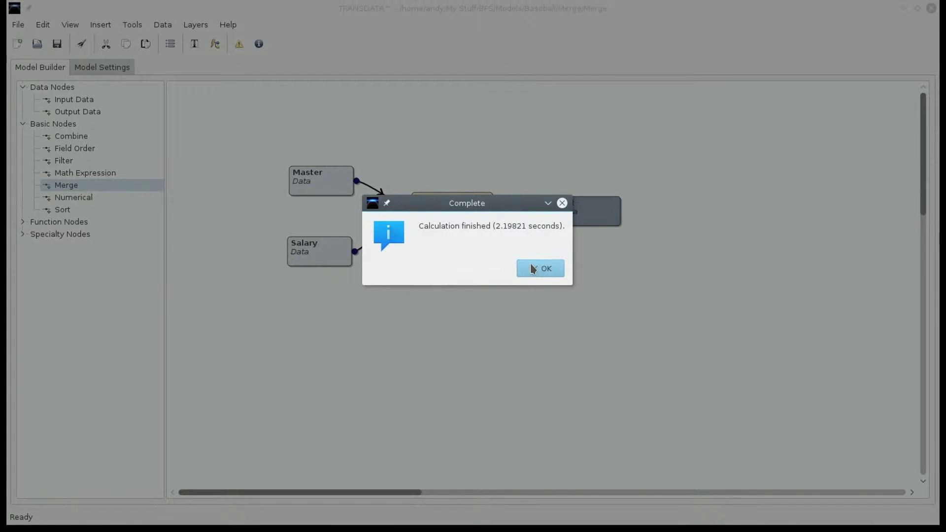
pyautogui.click(533, 269)
pyautogui.moveTo(318, 196)
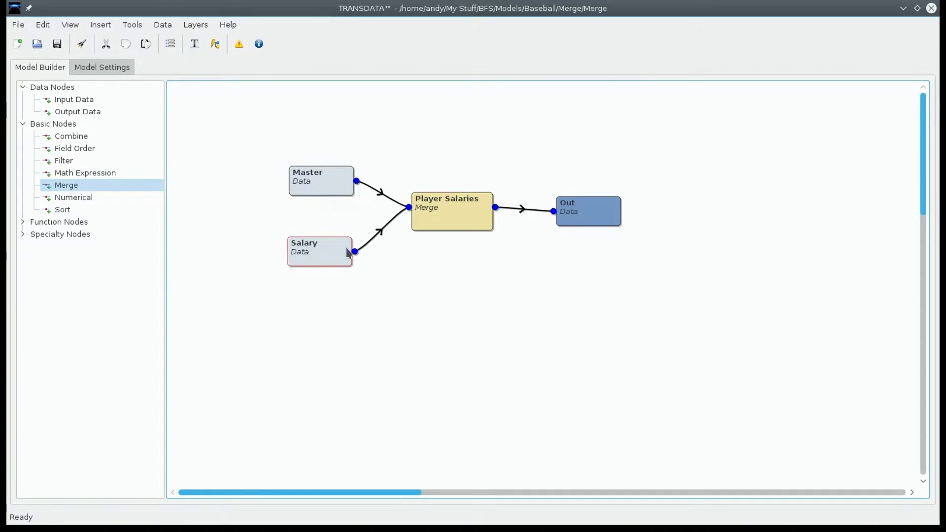
pyautogui.moveTo(348, 253)
pyautogui.moveTo(599, 218)
# Step: Examine the Out node's merged records in a maximized window, comparing the Master fields with the appended yearly salary fields
pyautogui.doubleClick(596, 214)
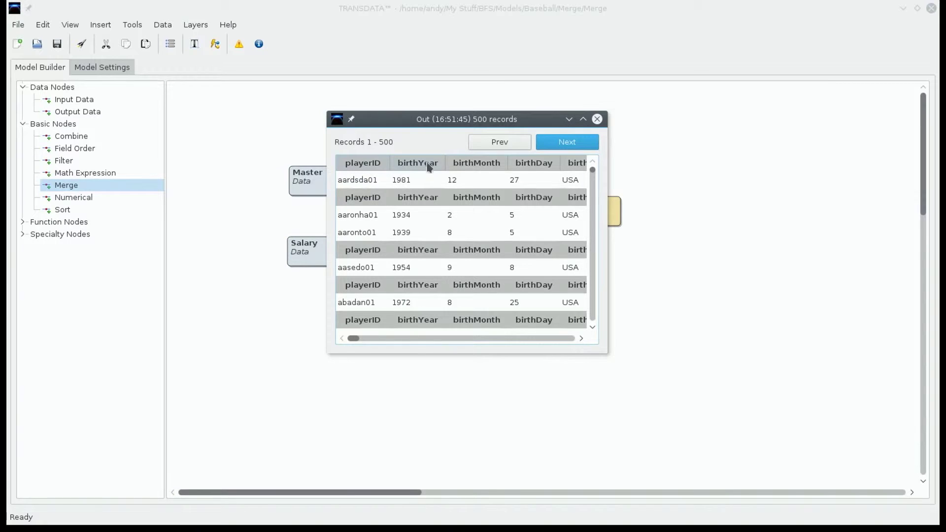
pyautogui.click(583, 119)
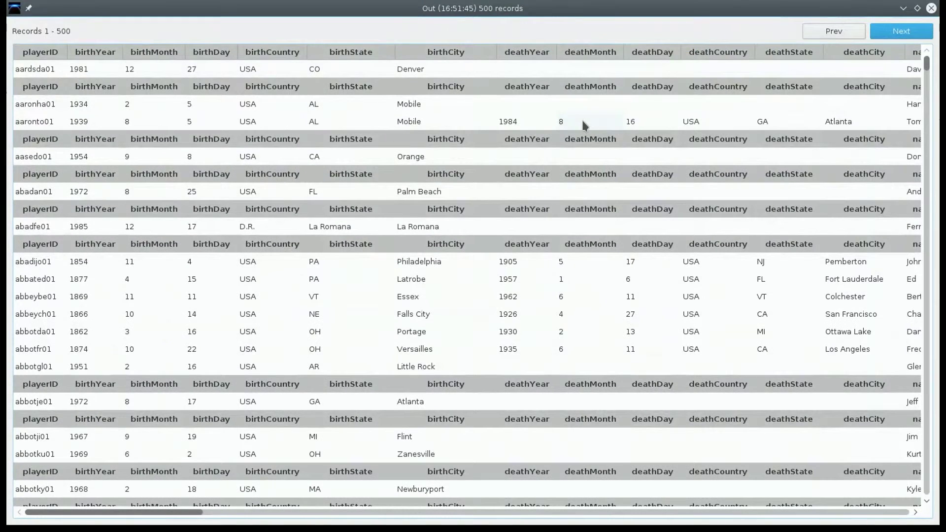
pyautogui.click(193, 514)
pyautogui.moveTo(193, 518); pyautogui.dragTo(296, 519)
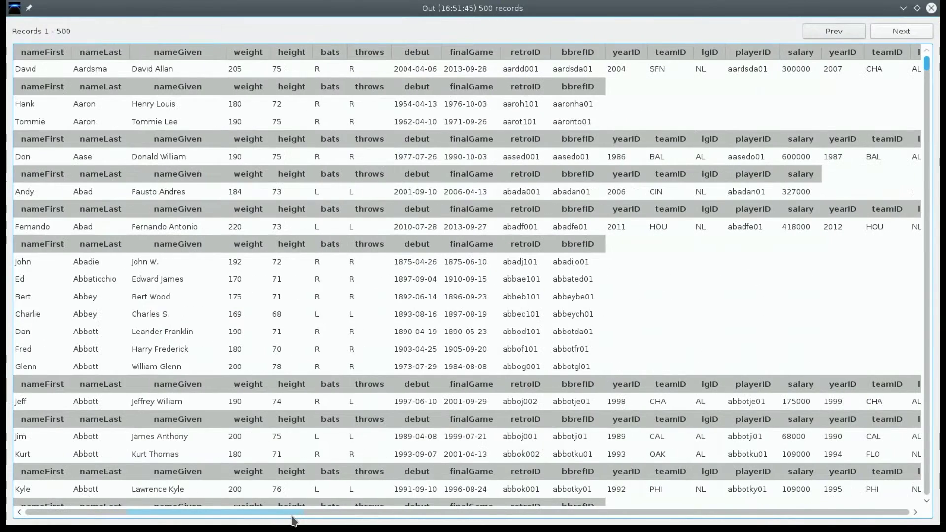
pyautogui.click(580, 49)
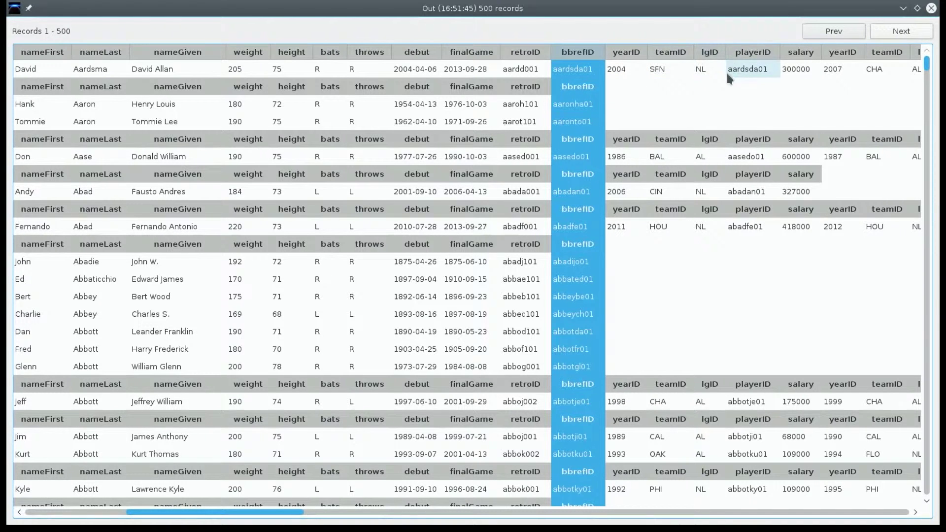
pyautogui.moveTo(298, 513); pyautogui.dragTo(317, 519)
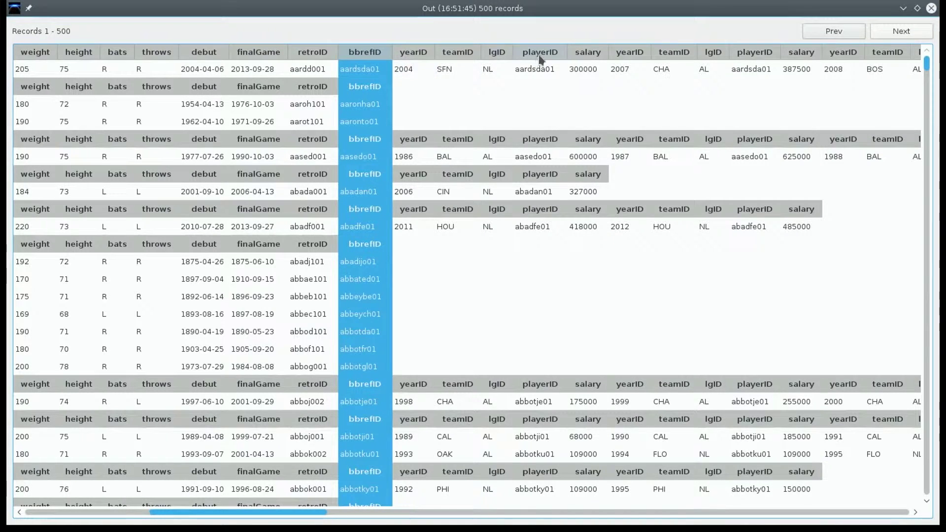
pyautogui.click(582, 54)
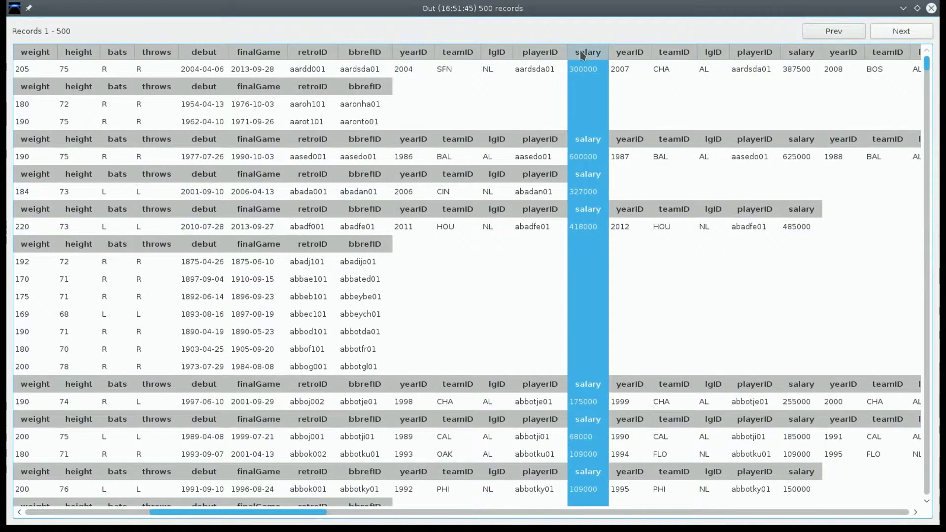
pyautogui.click(793, 58)
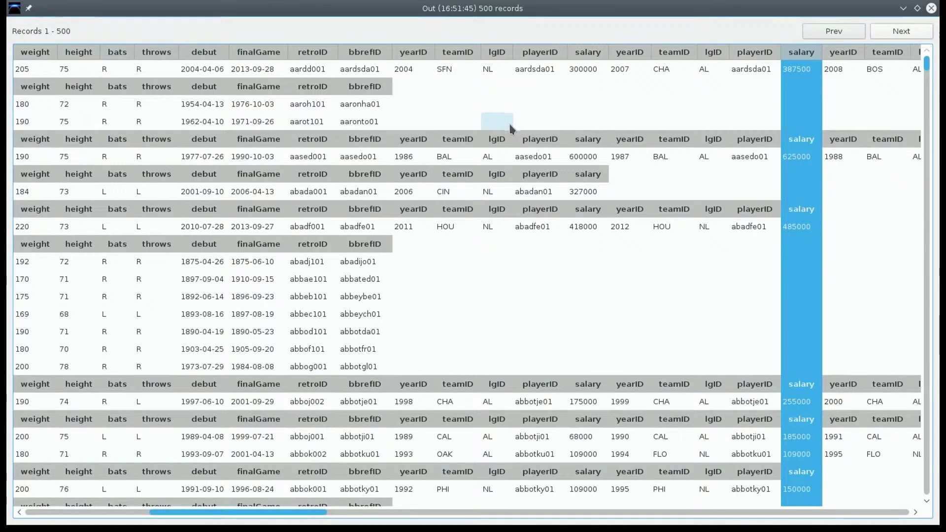
pyautogui.moveTo(311, 511); pyautogui.dragTo(357, 516)
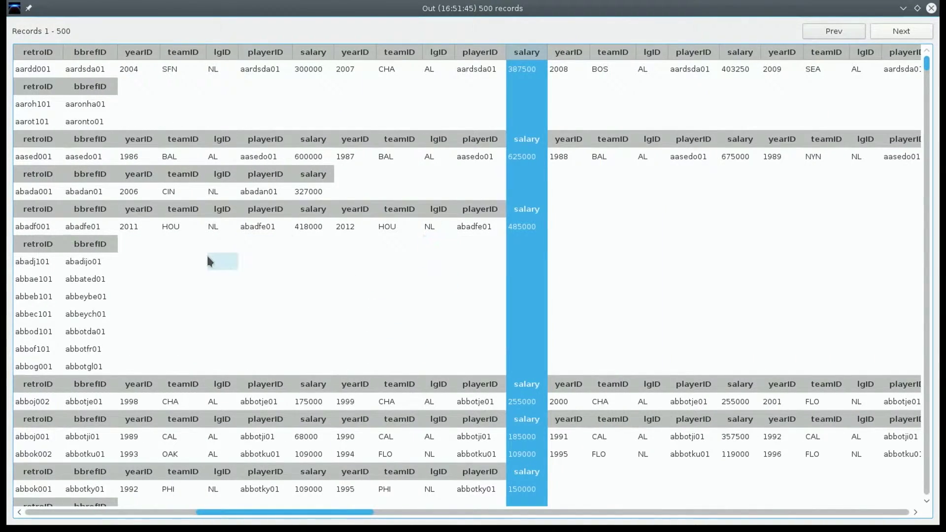
pyautogui.click(35, 139)
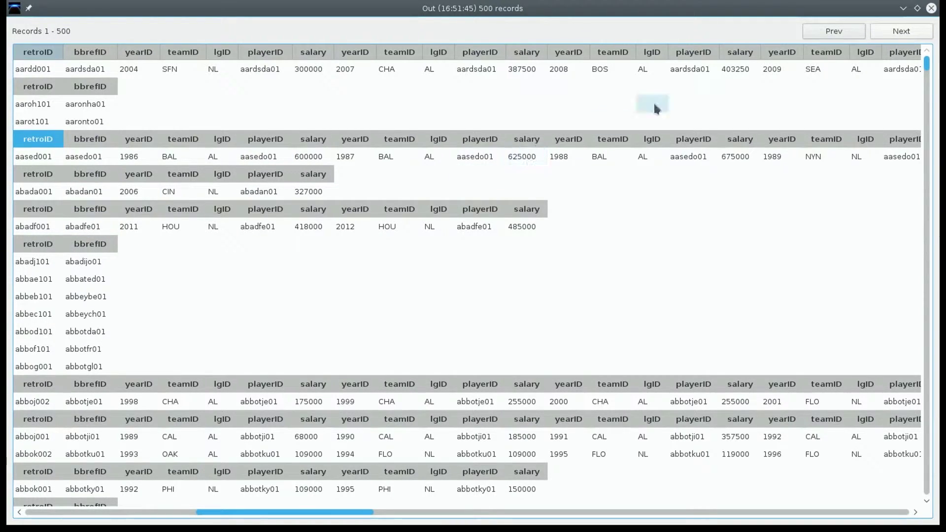
pyautogui.click(931, 9)
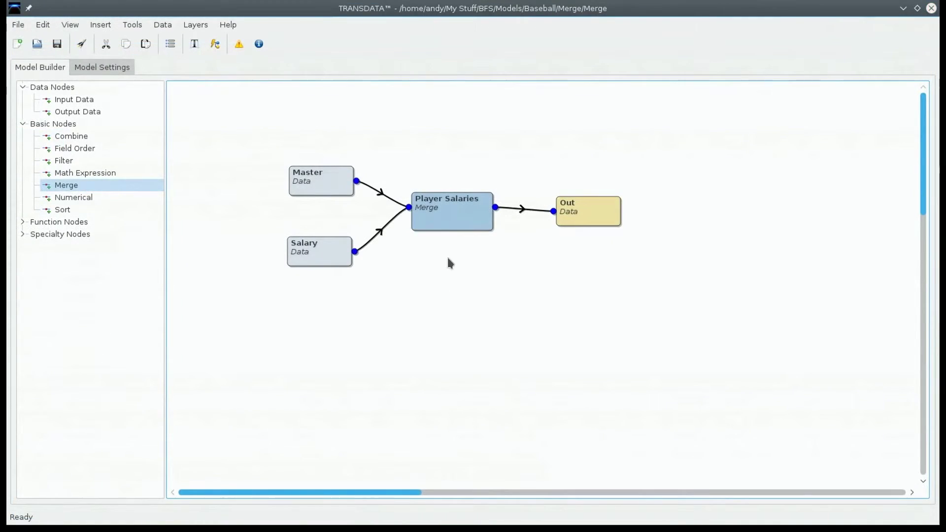
# Step: In the Player Salaries merge node, maintain the number of records for Salary instead of Master and save
pyautogui.doubleClick(451, 216)
pyautogui.click(490, 225)
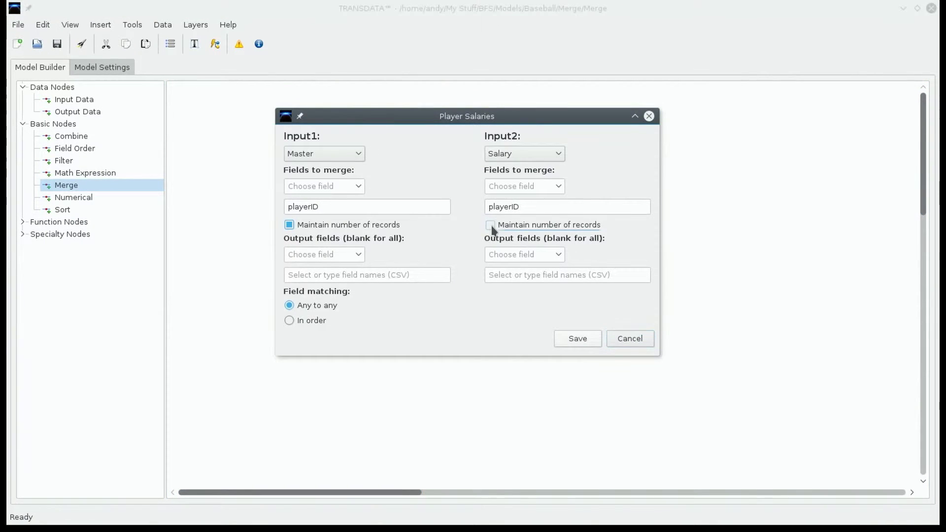
pyautogui.click(382, 227)
pyautogui.click(565, 341)
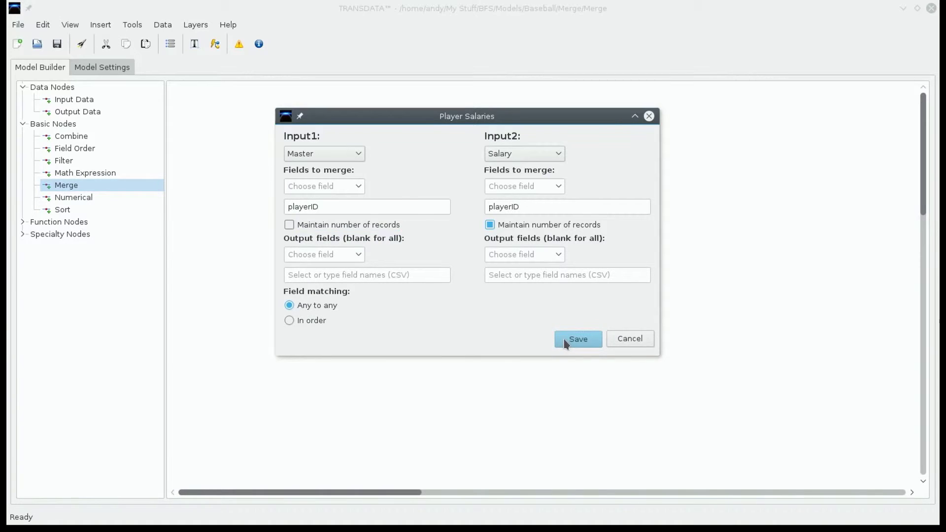
# Step: Launch the model again with the updated merge settings
pyautogui.click(81, 44)
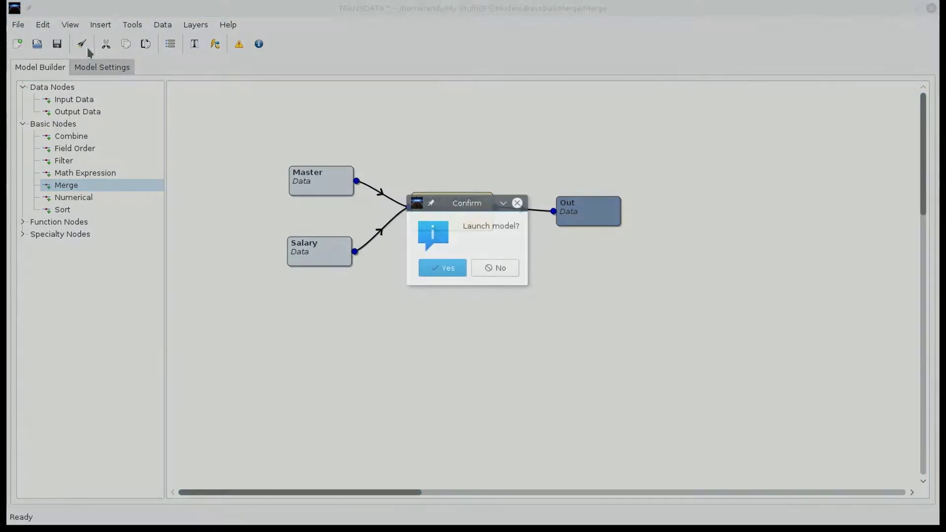
pyautogui.click(443, 270)
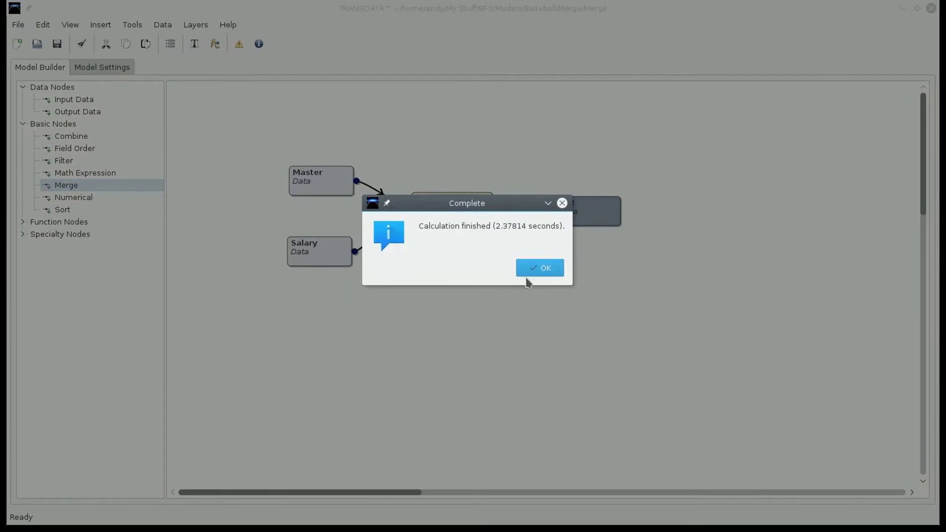
pyautogui.click(537, 274)
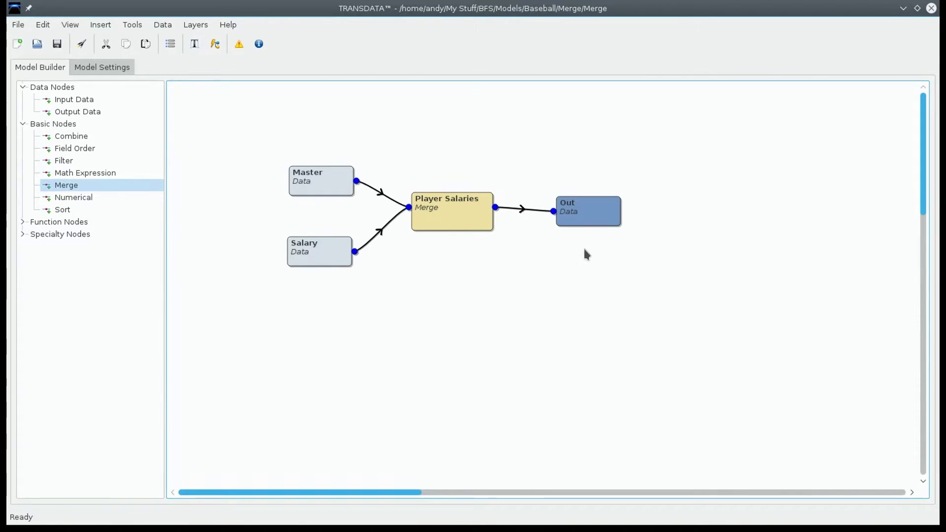
# Step: Check the Out node's record count and examine its records in a maximized window, comparing playerID between the Salary and appended Master fields
pyautogui.moveTo(602, 211)
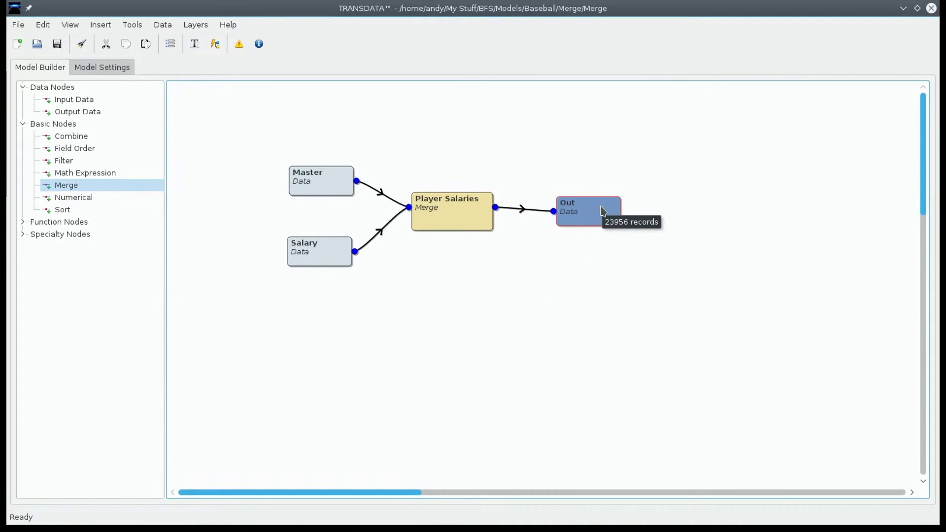
pyautogui.doubleClick(602, 211)
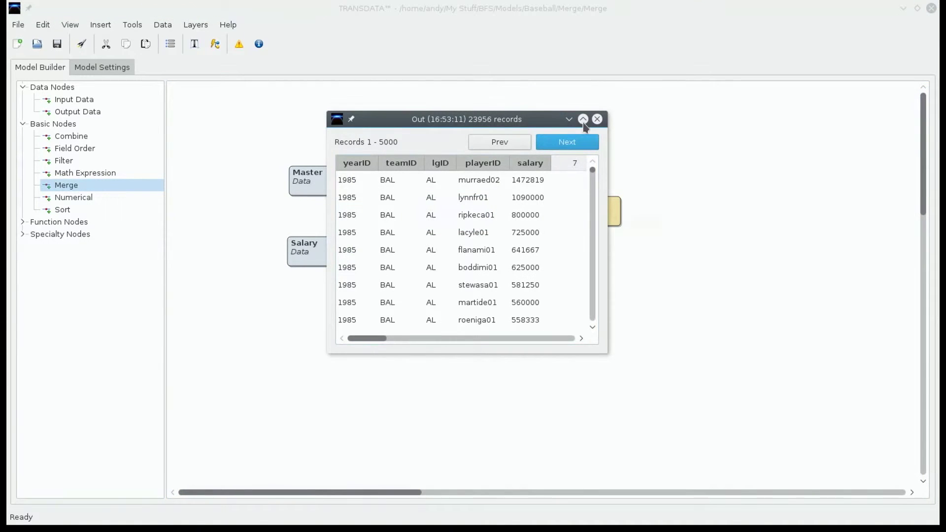
pyautogui.click(583, 120)
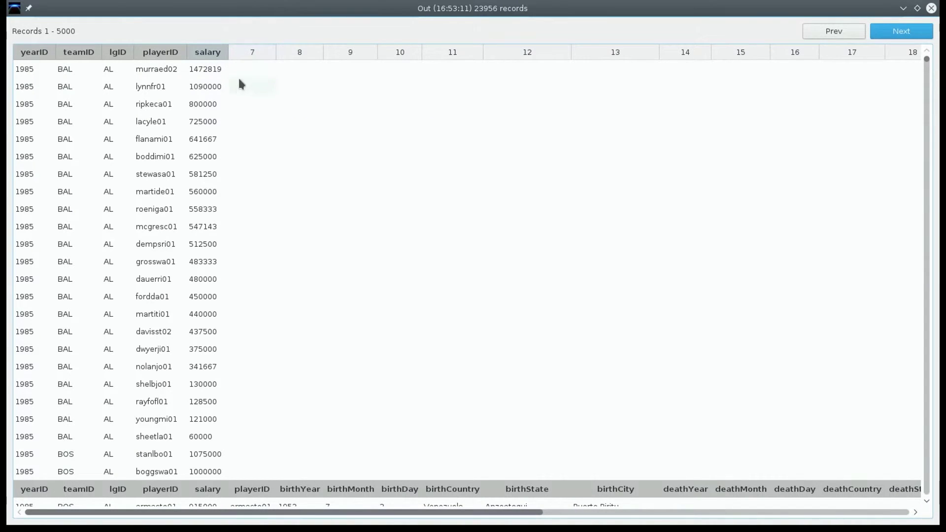
pyautogui.scroll(-2, 240, 253)
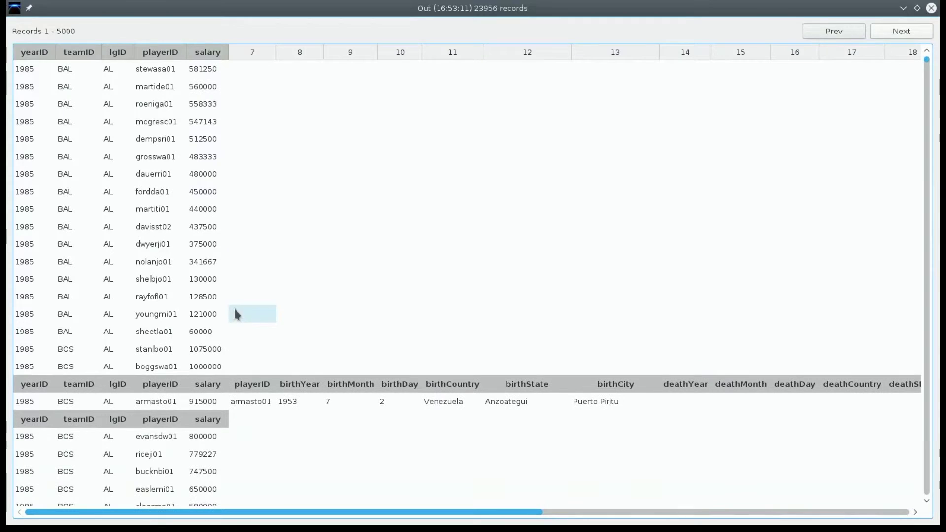
pyautogui.click(248, 400)
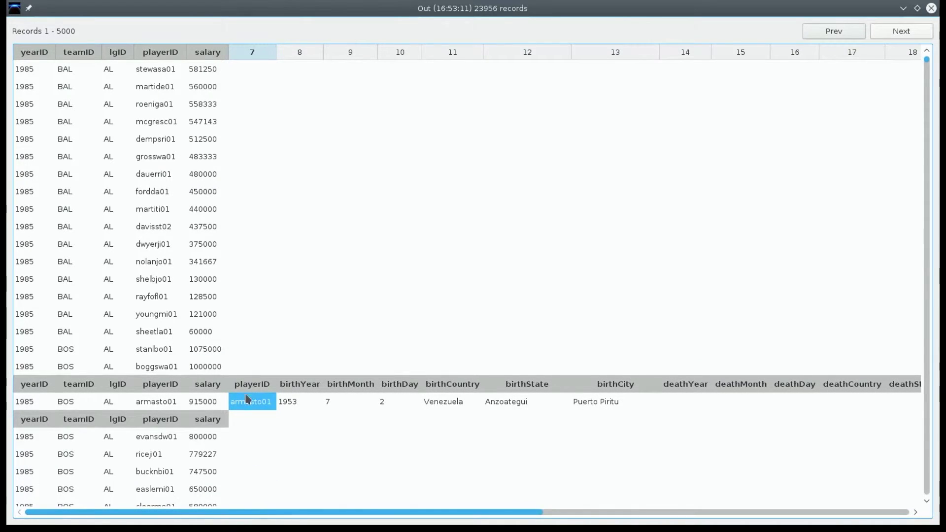
pyautogui.moveTo(264, 515); pyautogui.dragTo(123, 516)
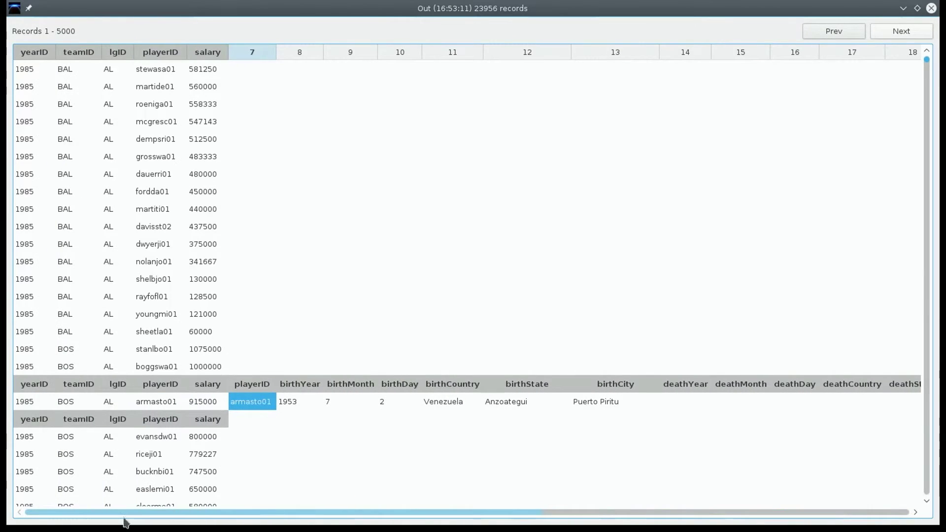
pyautogui.click(162, 401)
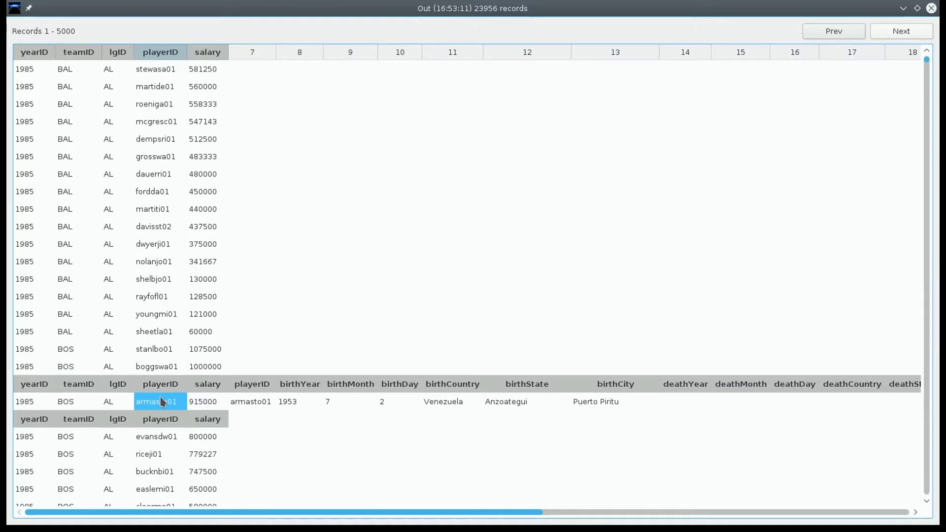
pyautogui.scroll(-3, 201, 277)
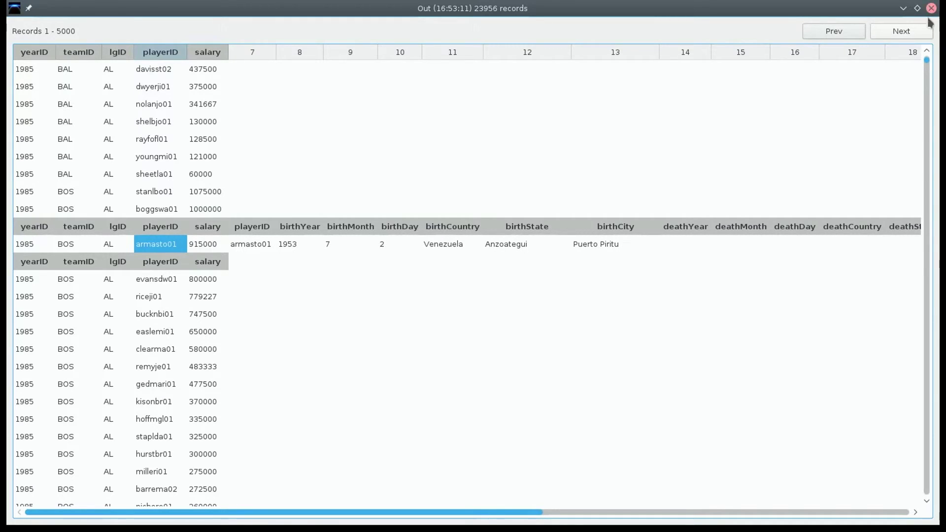
pyautogui.scroll(-5, 744, 277)
pyautogui.scroll(-15, 744, 279)
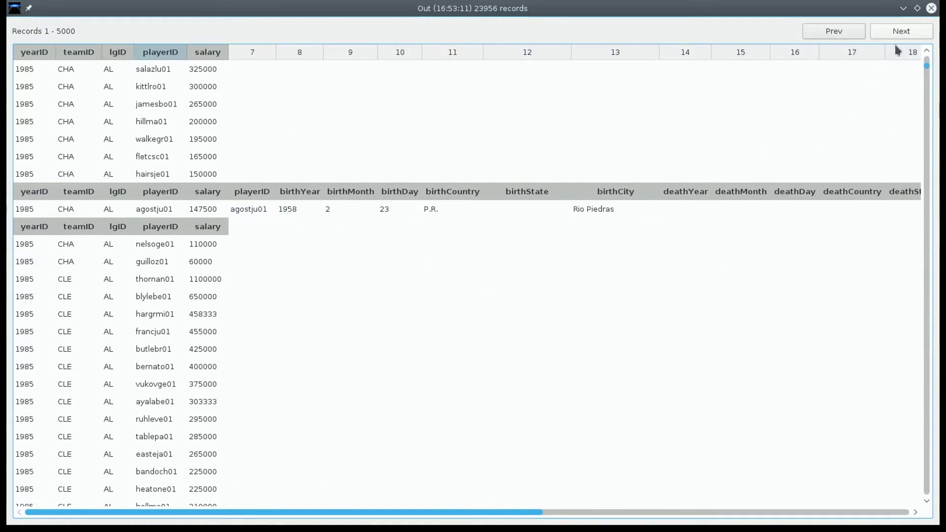
pyautogui.click(931, 8)
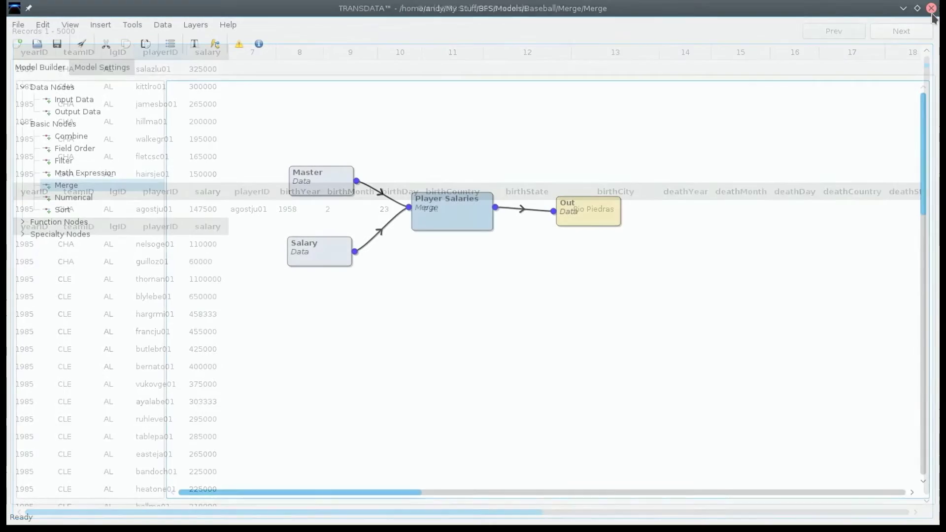
# Step: In the Player Salaries merge node, stop maintaining the number of records for Salary and save the settings
pyautogui.doubleClick(451, 220)
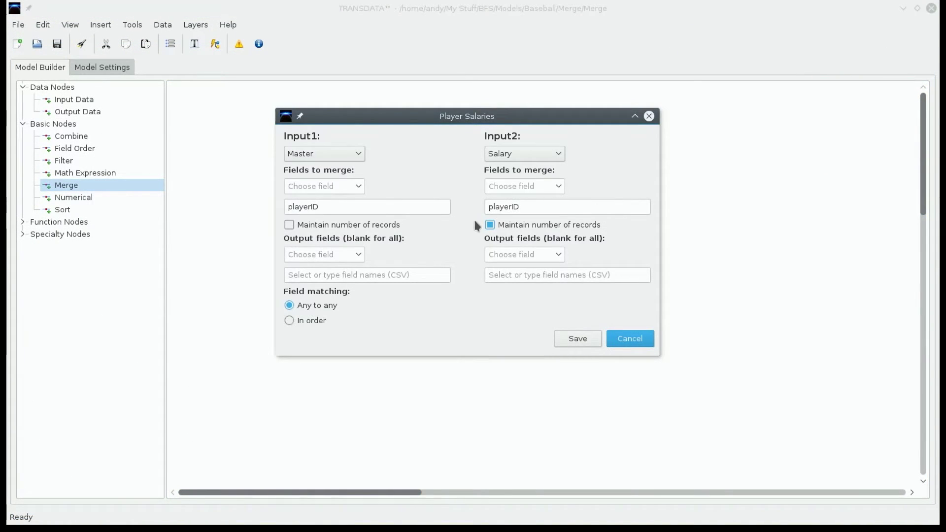
pyautogui.click(490, 225)
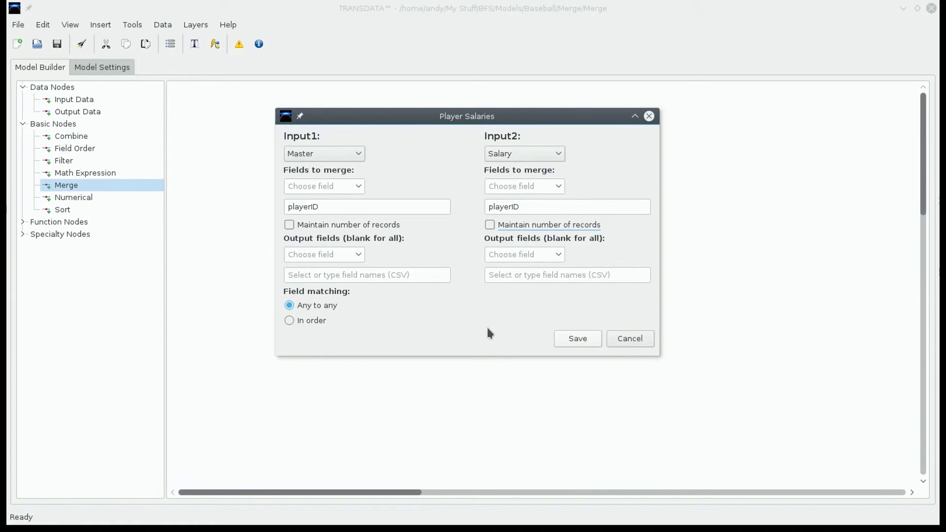
pyautogui.click(590, 342)
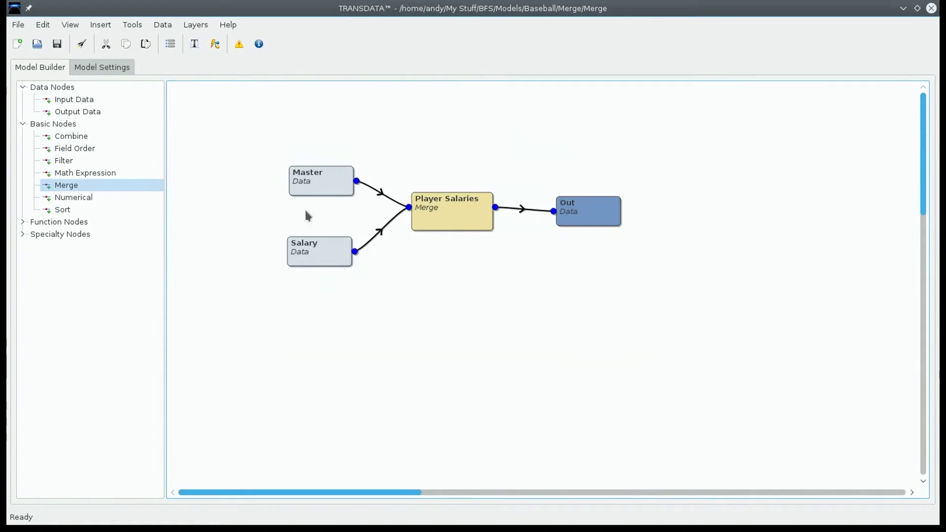
# Step: Launch the model with neither input's number of records maintained and check the Out node's record count
pyautogui.click(78, 49)
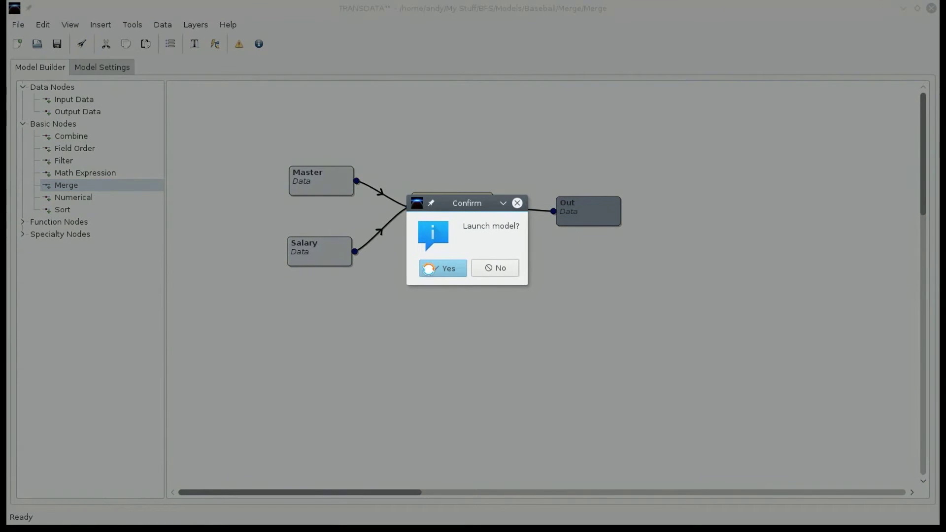
pyautogui.click(429, 269)
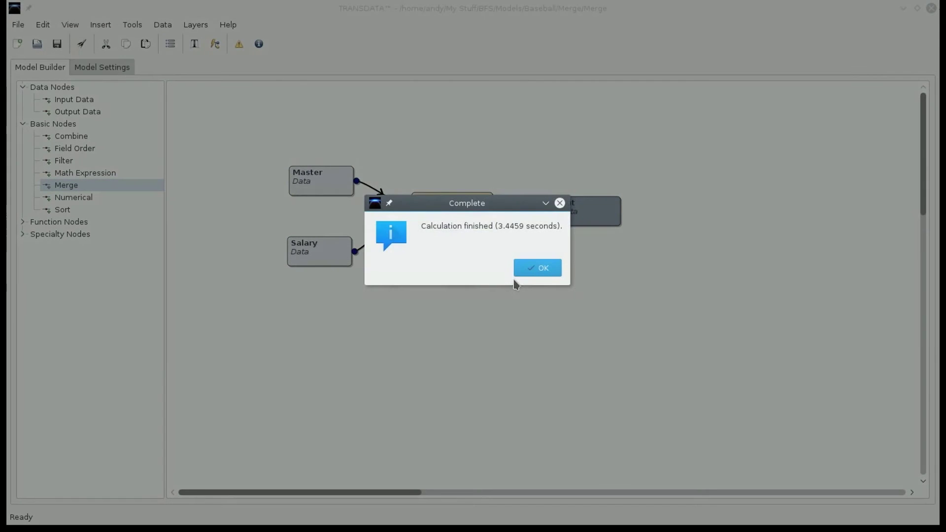
pyautogui.click(531, 267)
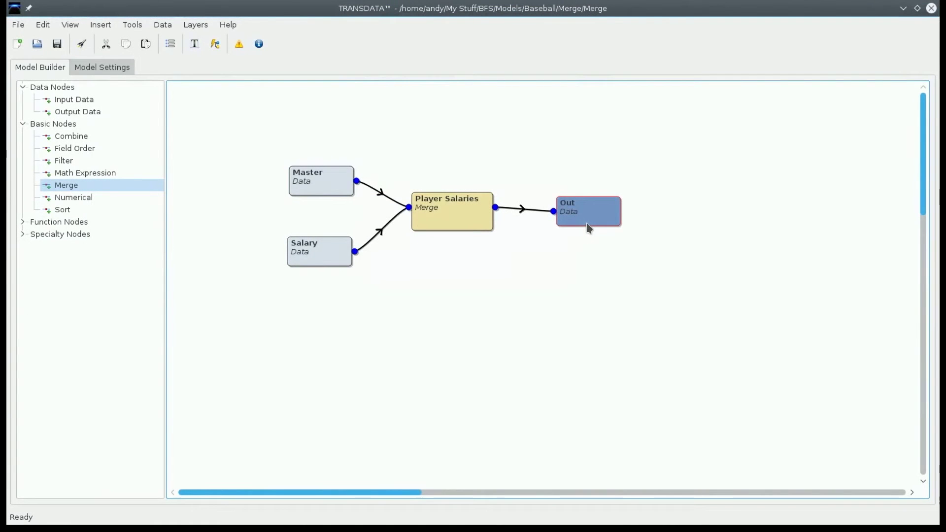
pyautogui.moveTo(589, 228)
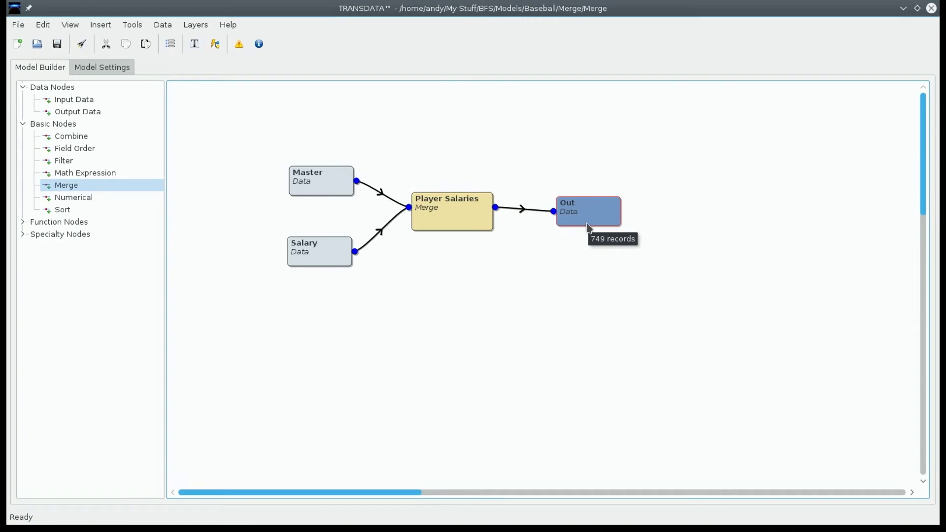
# Step: View the Out node's records in a maximized window and compare the first player's repeated Master fields with the yearly salary fields
pyautogui.doubleClick(587, 227)
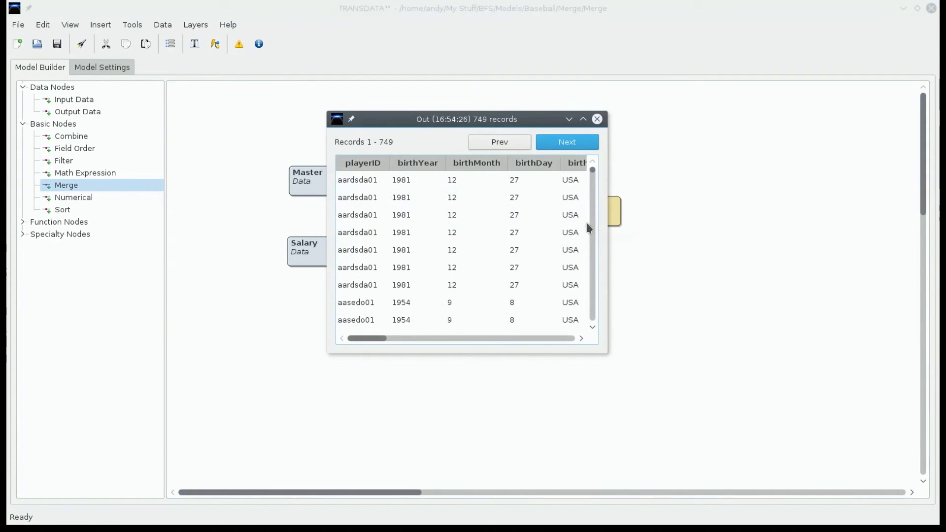
pyautogui.click(583, 121)
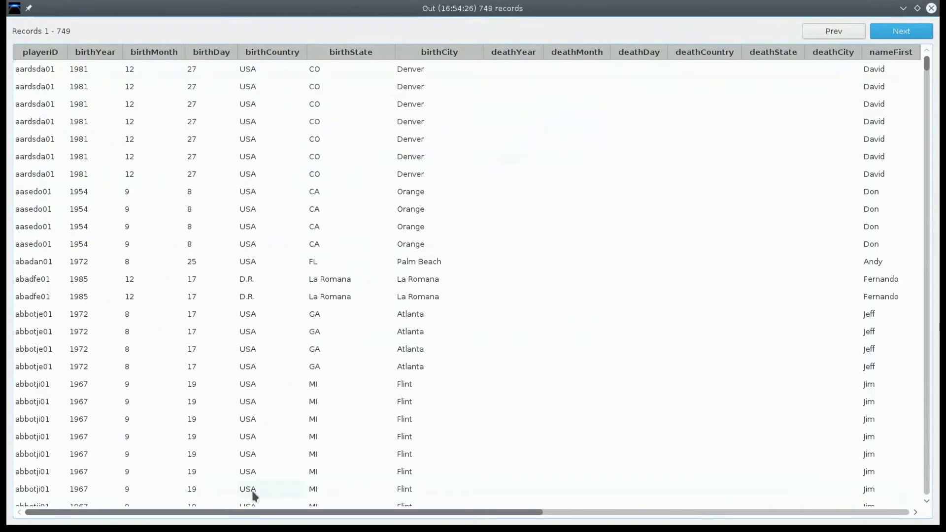
pyautogui.moveTo(338, 516); pyautogui.dragTo(705, 522)
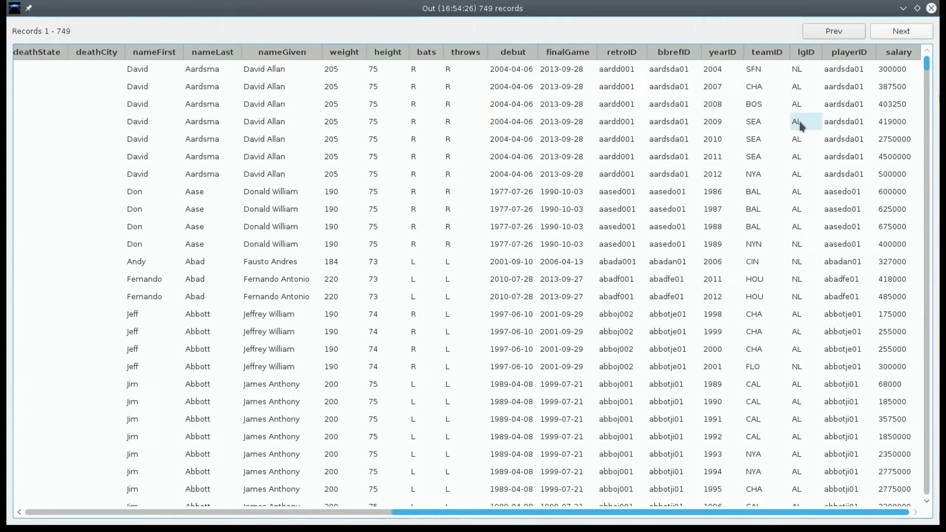
pyautogui.click(893, 58)
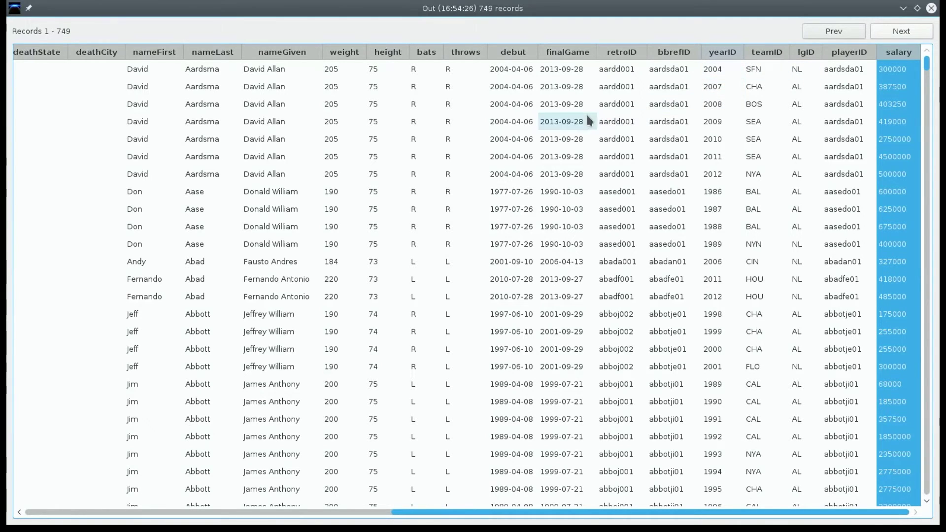
pyautogui.click(252, 72)
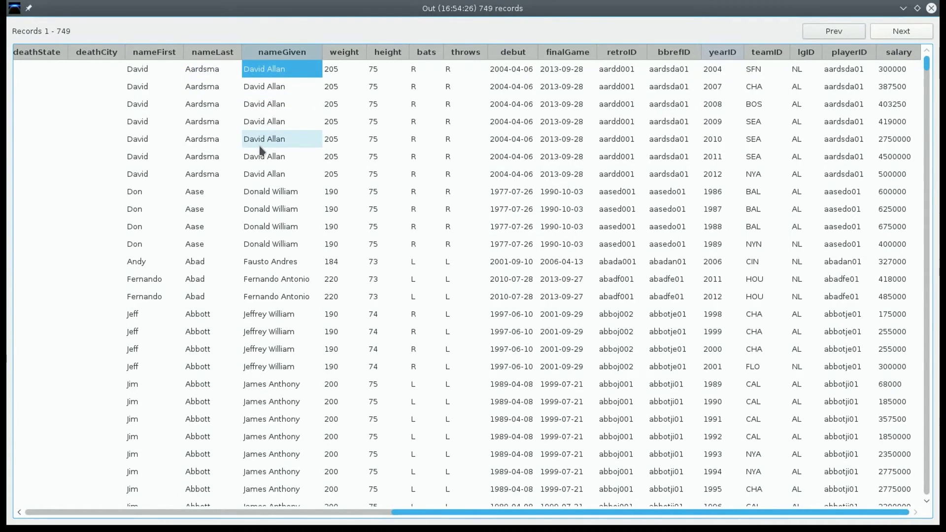
pyautogui.click(258, 170)
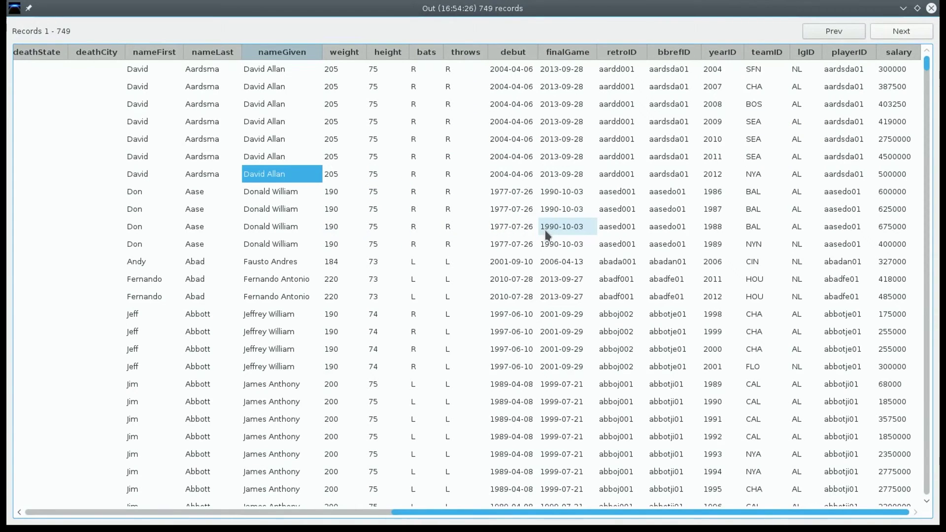
# Step: Examine further players' matched yearly salary records in the output, checking one player's first and last rows, and close the window
pyautogui.scroll(-5, 634, 207)
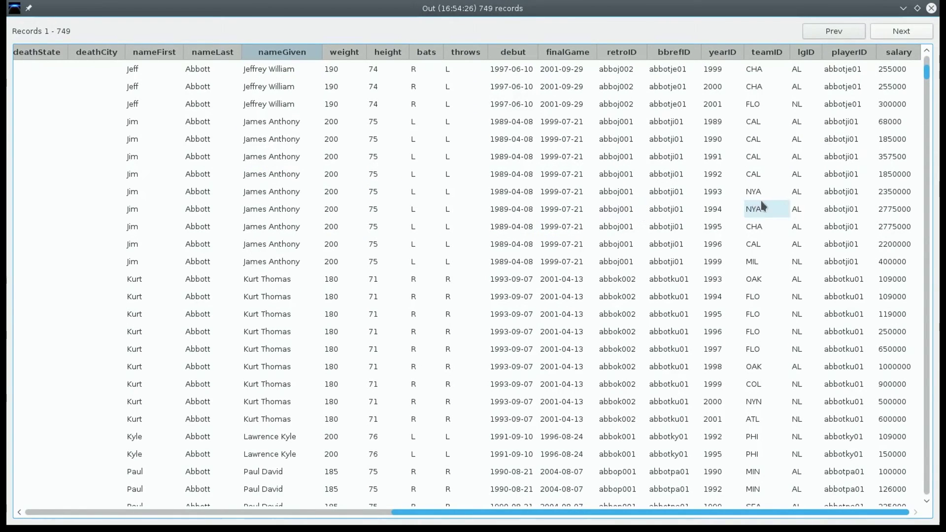
pyautogui.scroll(-3, 768, 197)
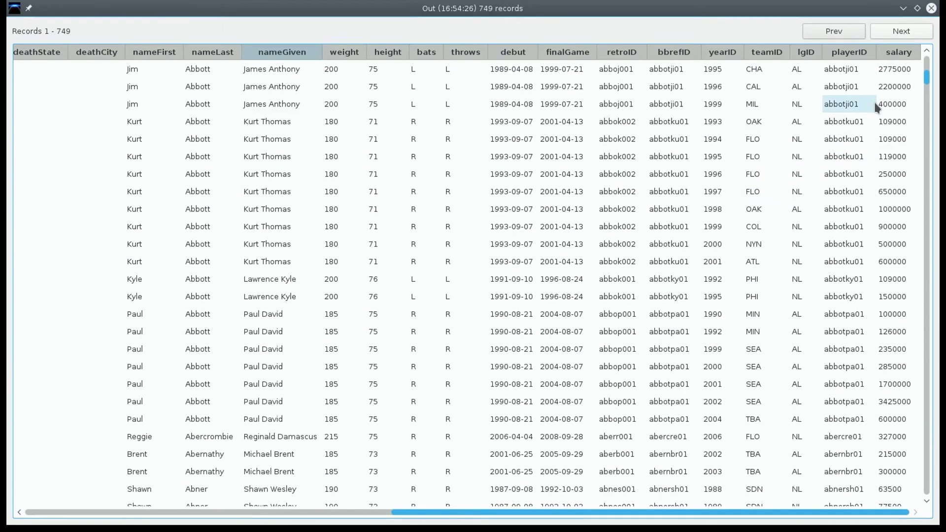
pyautogui.scroll(-7, 877, 106)
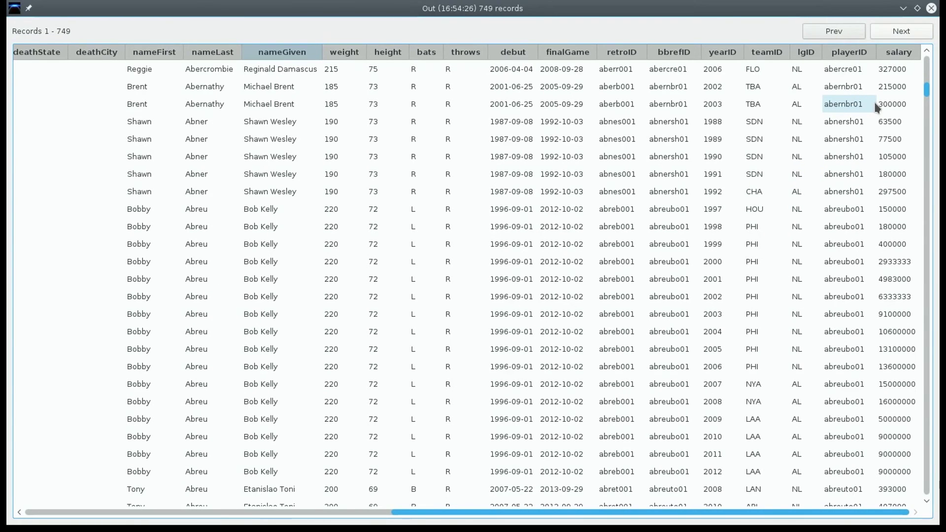
pyautogui.click(894, 212)
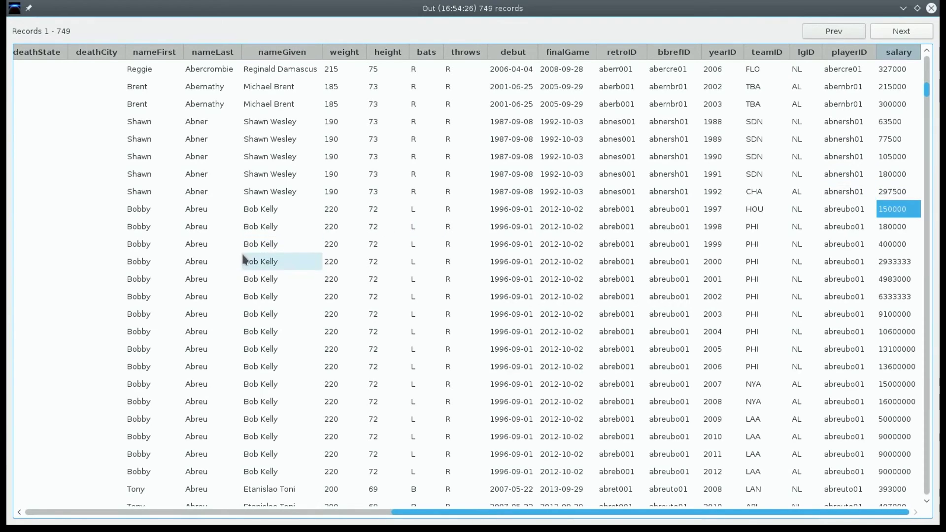
pyautogui.click(249, 210)
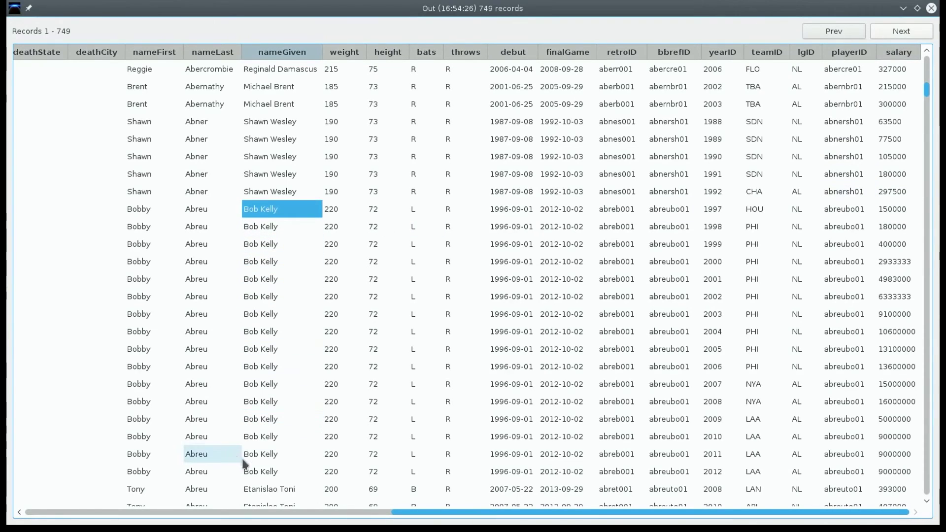
pyautogui.click(260, 472)
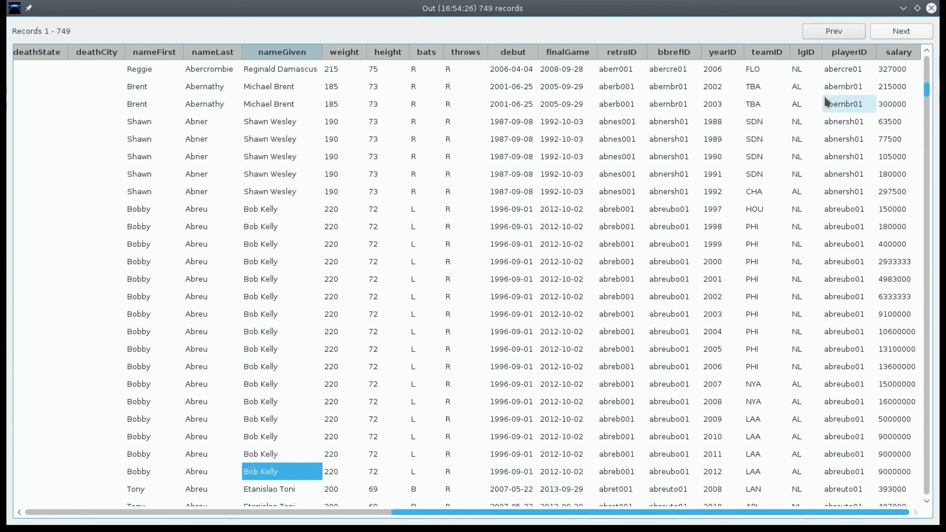
pyautogui.click(931, 9)
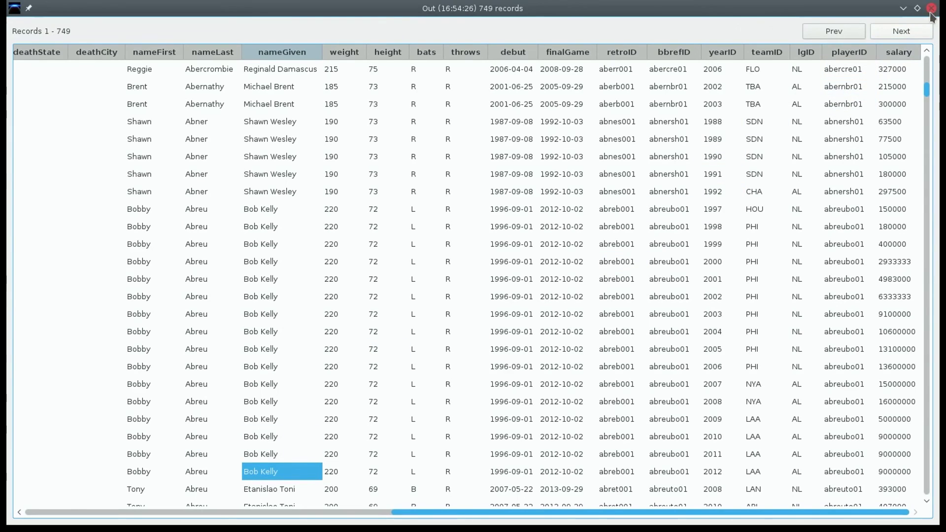